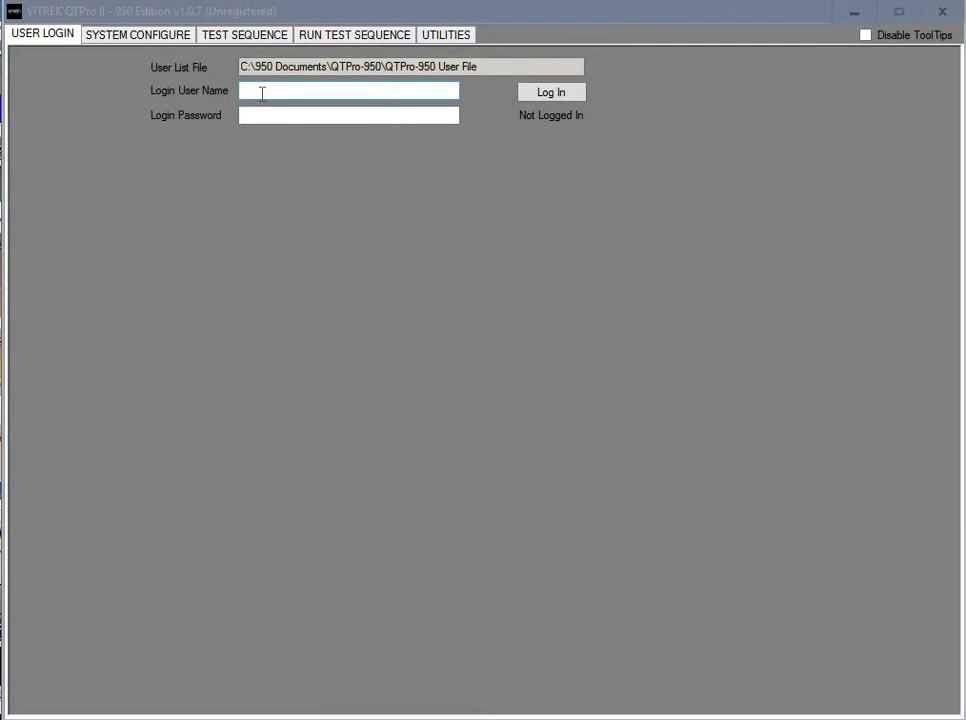
Log in as the full-access VitrekFullUser account with its password
click(262, 92)
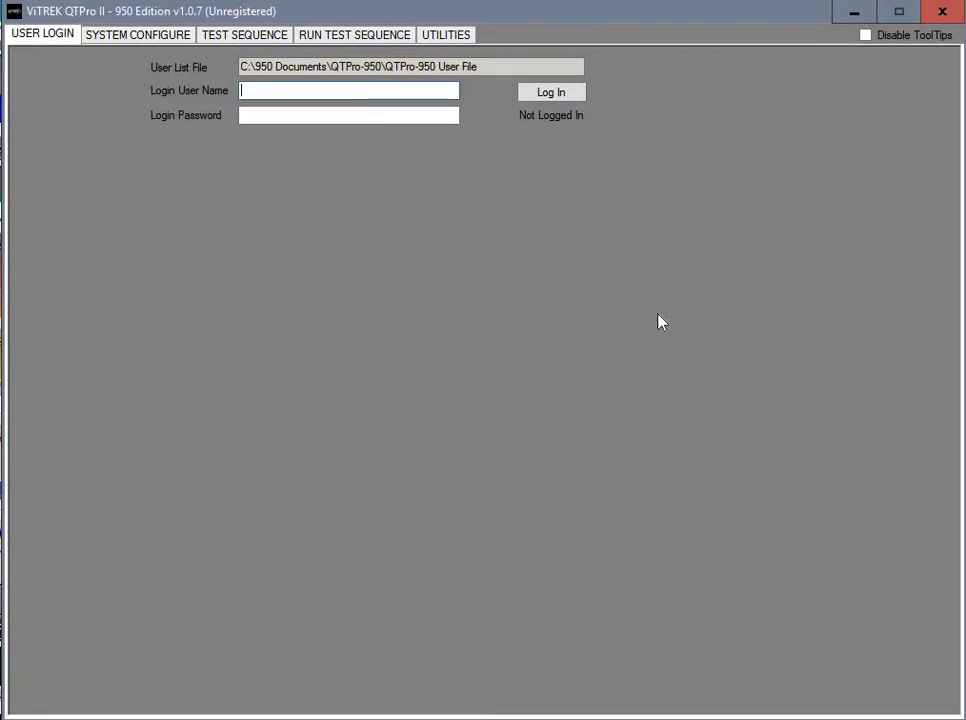
text(VitrekFullUser)
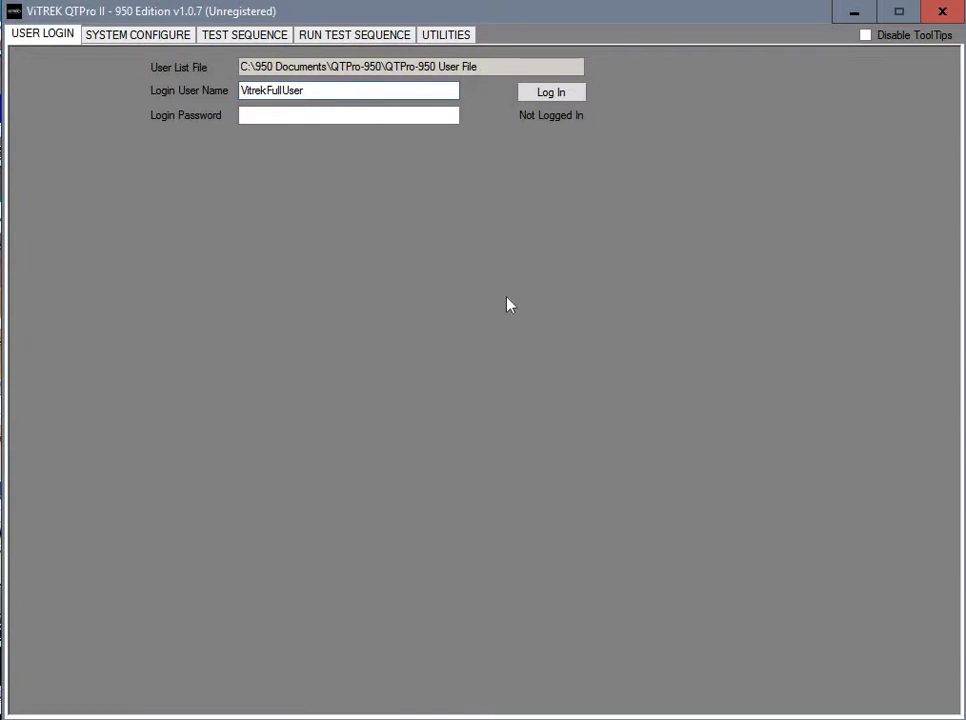
click(252, 116)
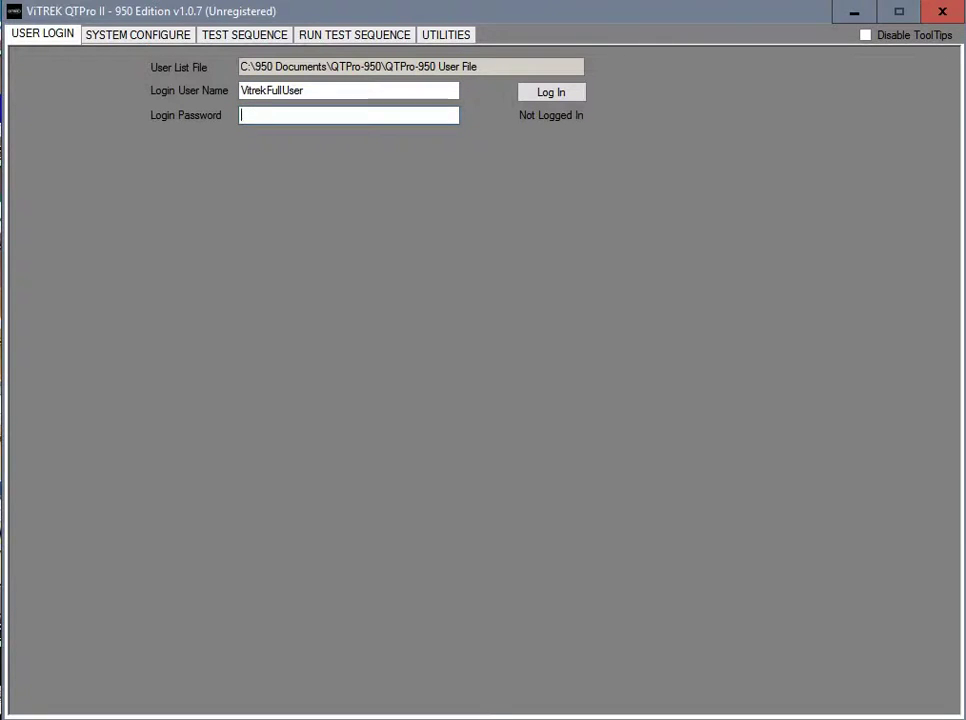
text(123456)
click(560, 97)
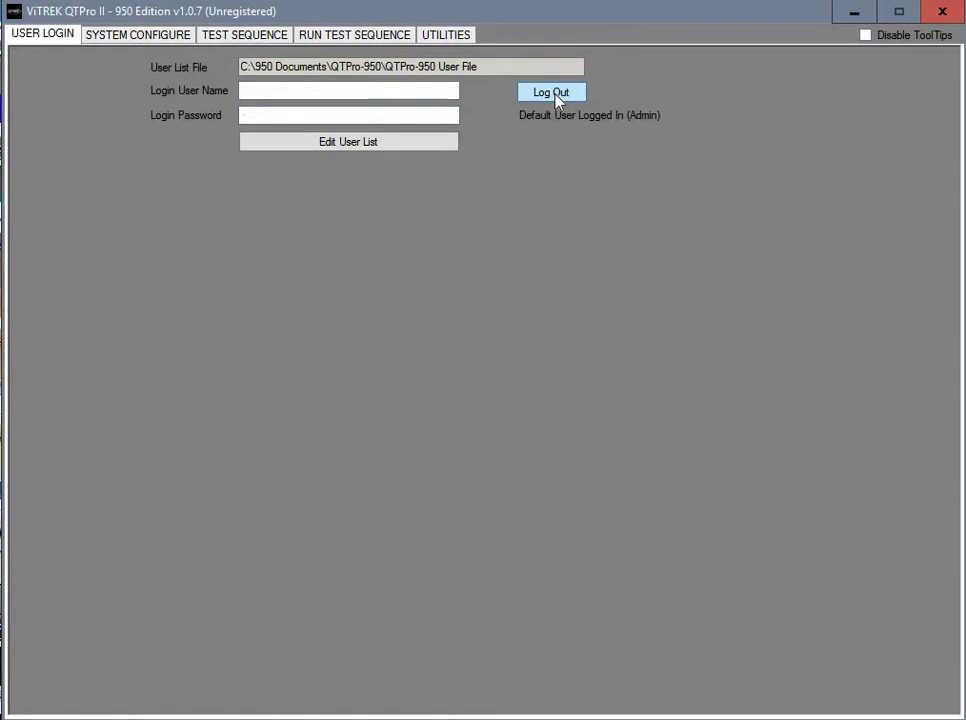
In the user list, add user Admin with a password and ADMIN access
click(344, 145)
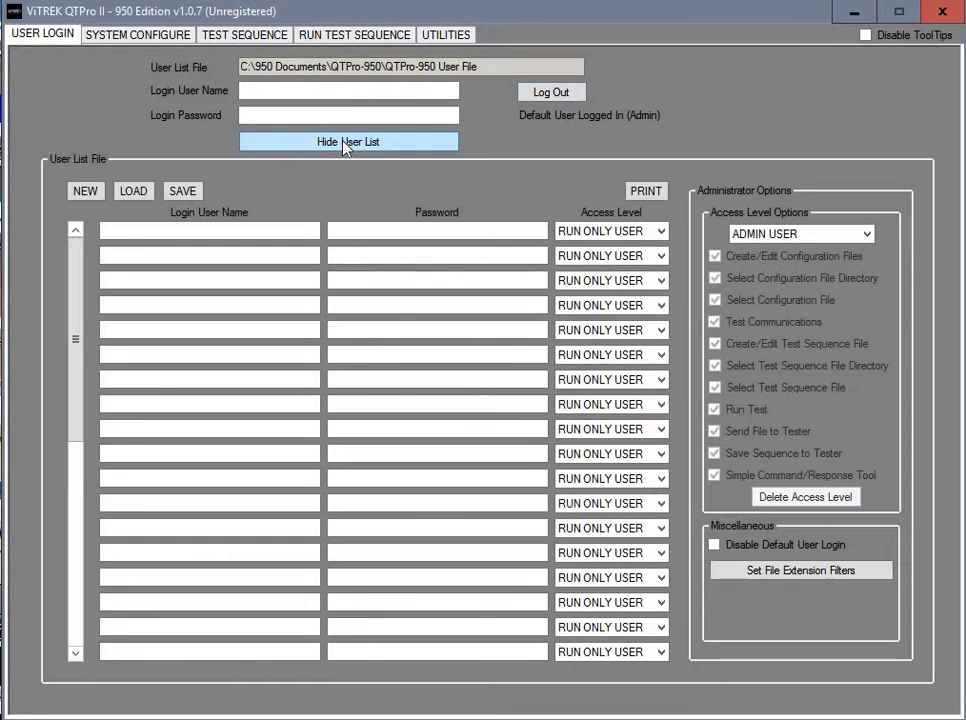
click(221, 229)
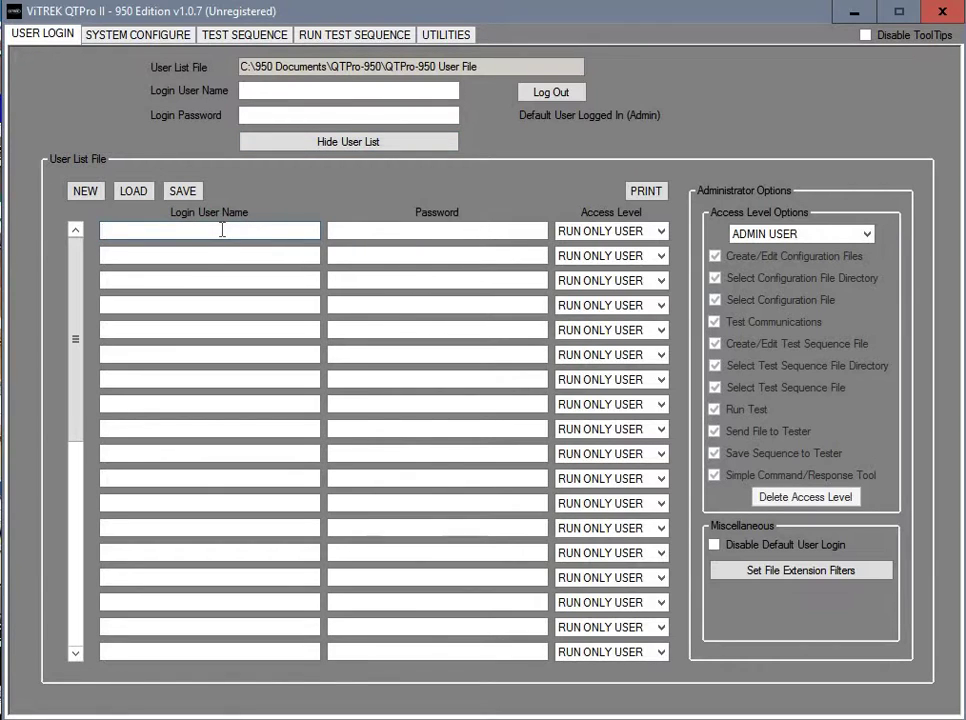
text(Admin)
click(380, 226)
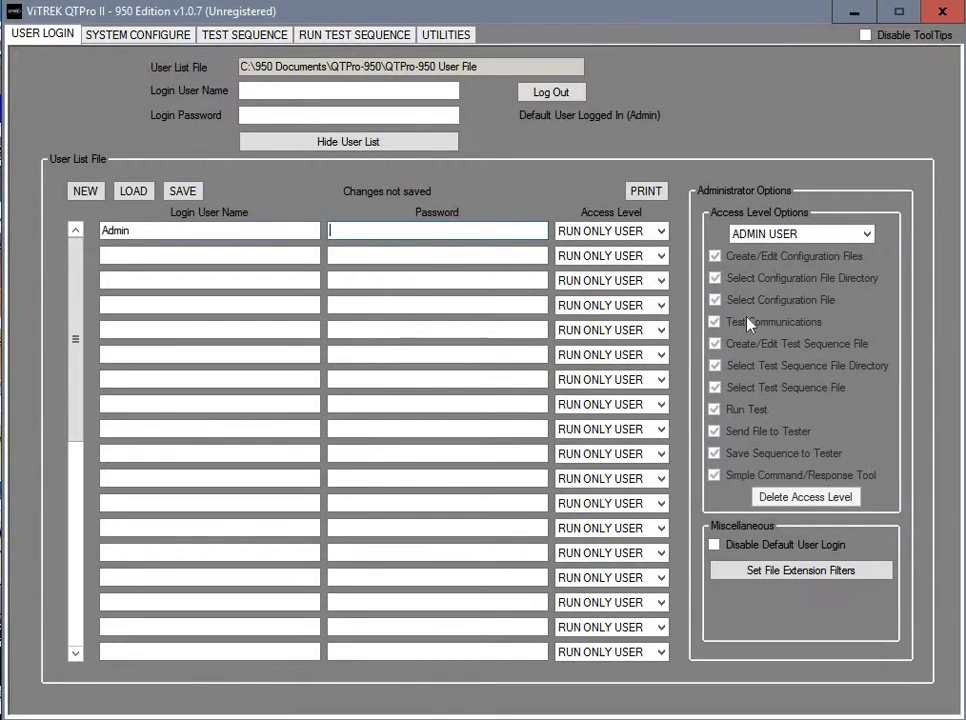
text(123)
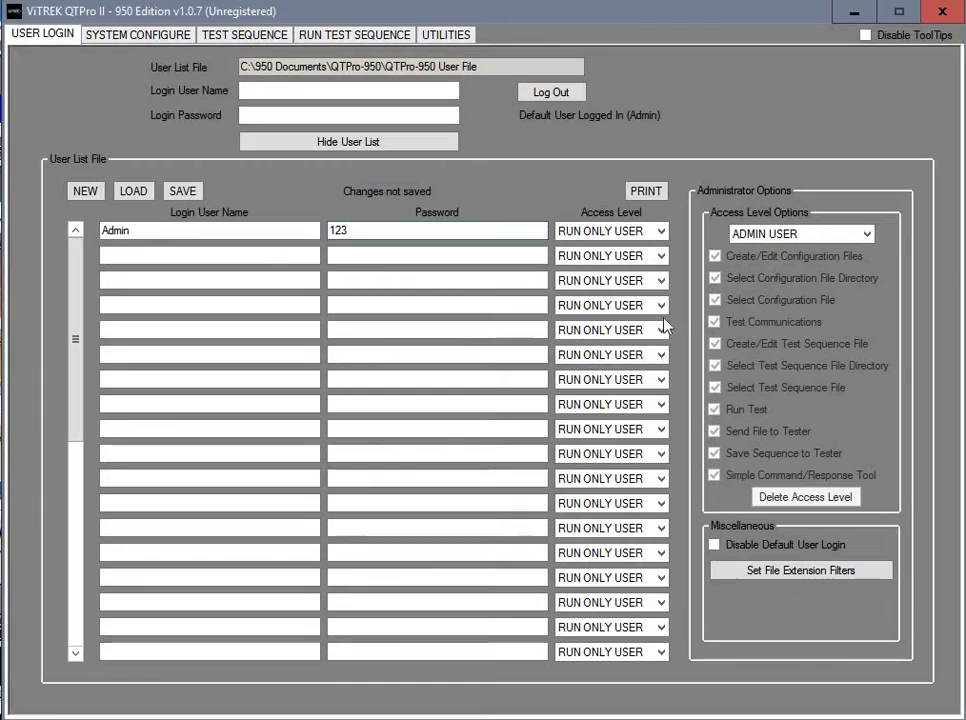
click(660, 236)
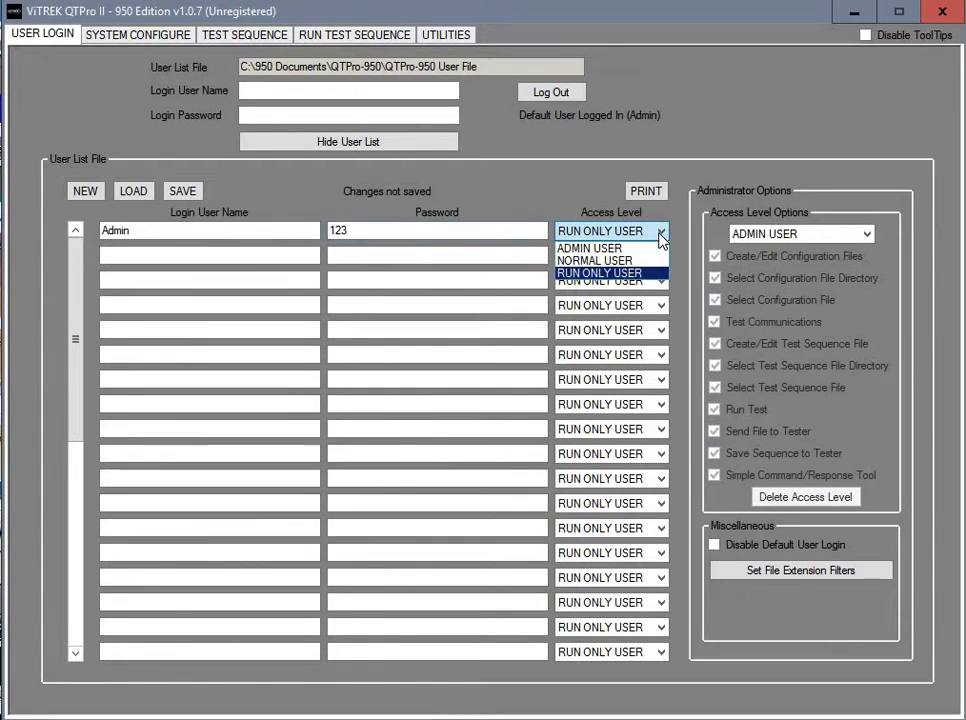
click(617, 249)
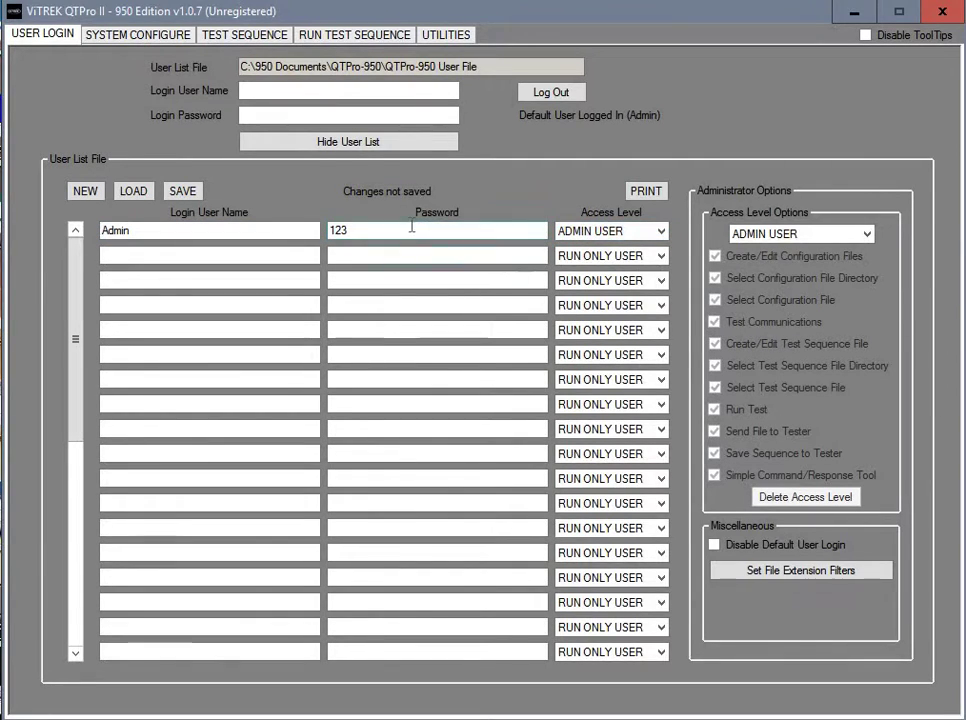
Add User1 with a password and NORMAL access level
click(208, 258)
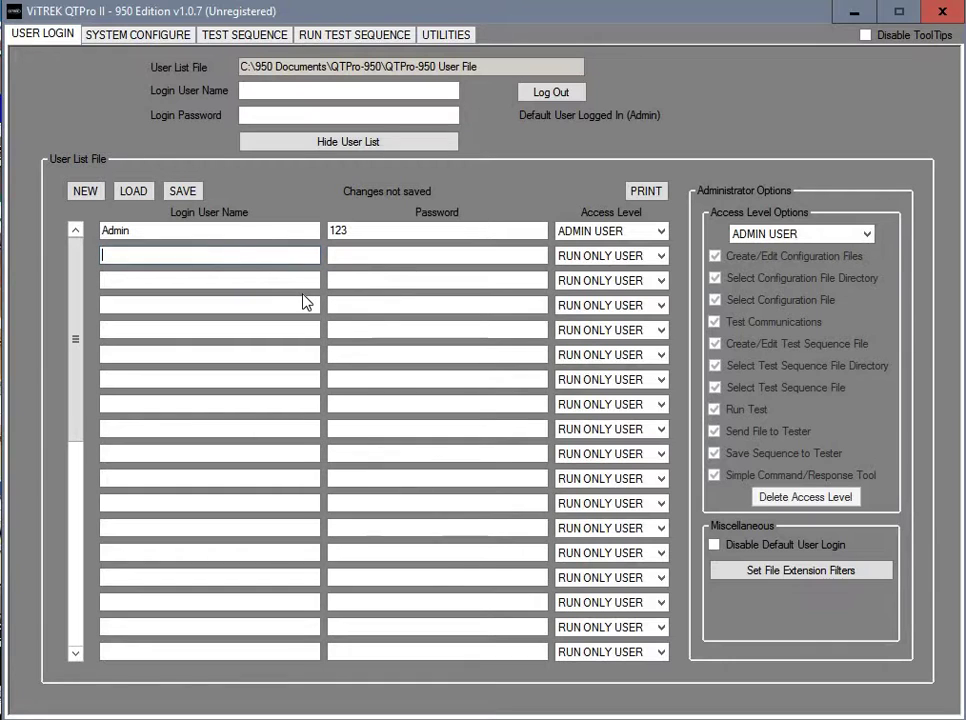
text(User1)
click(374, 258)
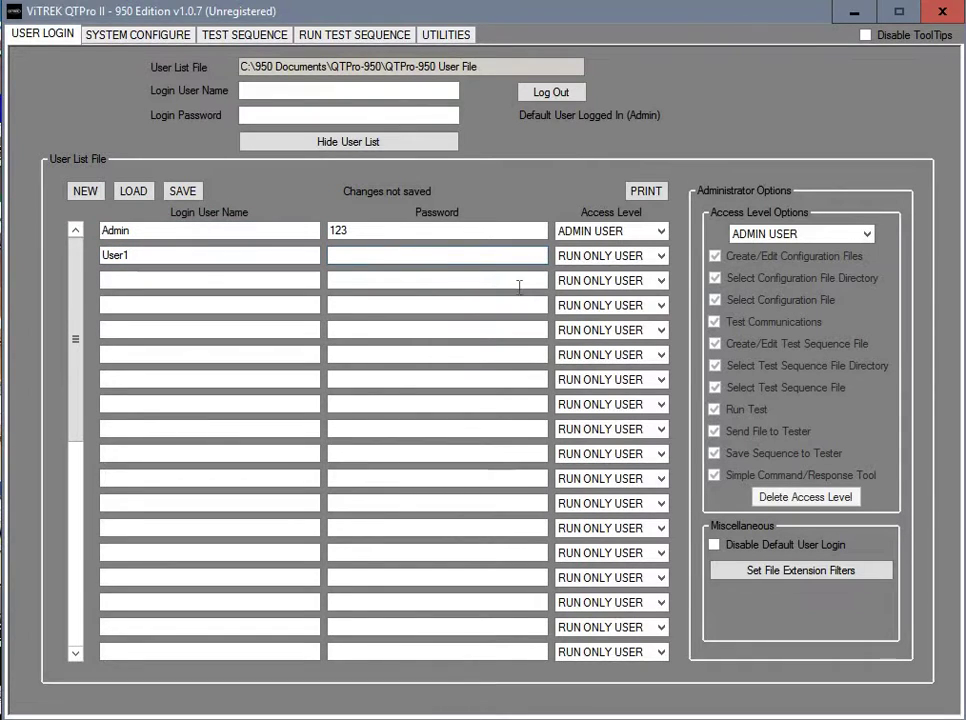
text(456)
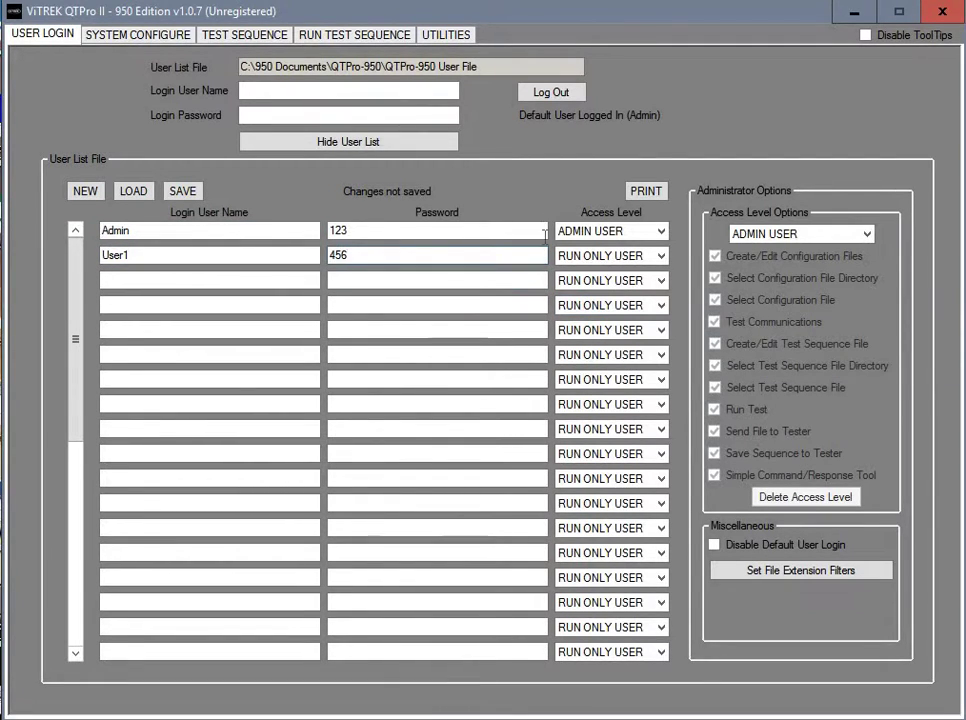
click(575, 258)
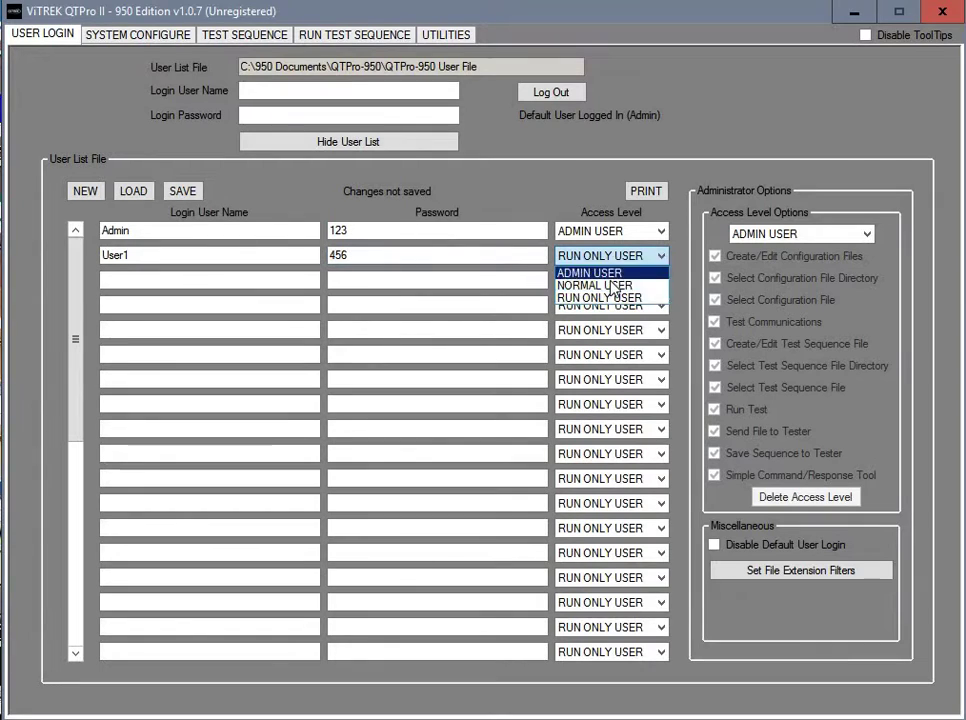
click(612, 286)
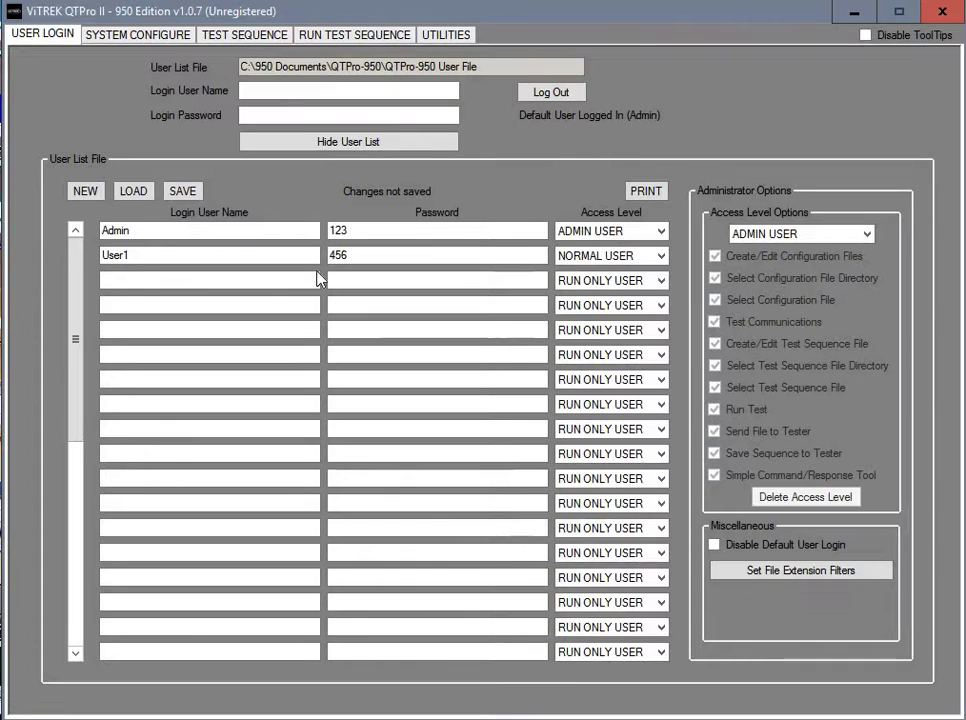
Add User2 with its password as the third user
click(137, 281)
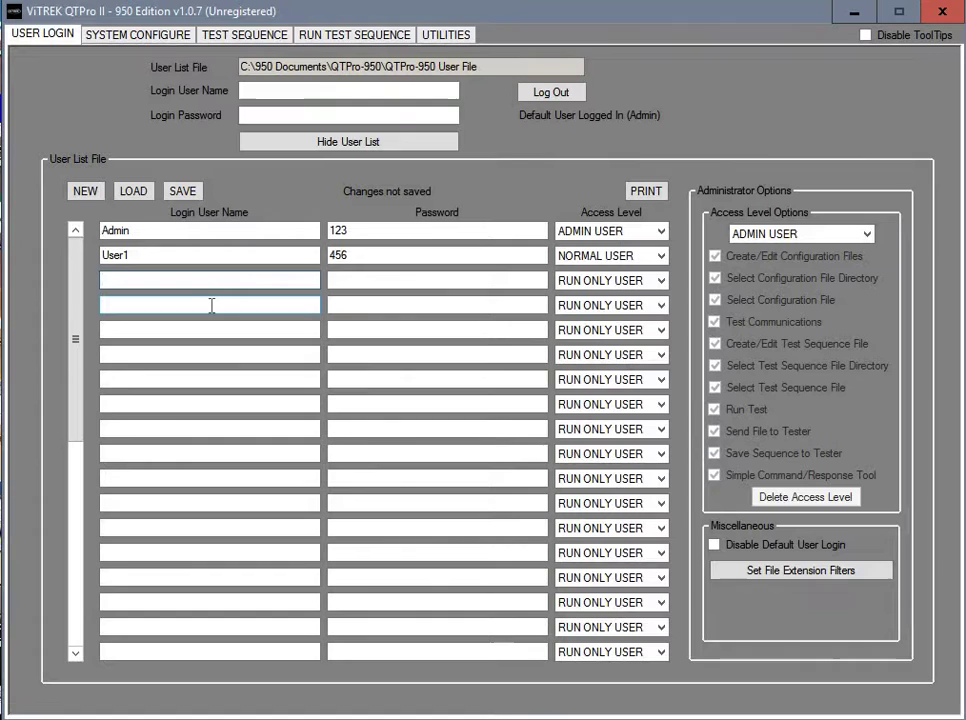
text(User2)
click(362, 288)
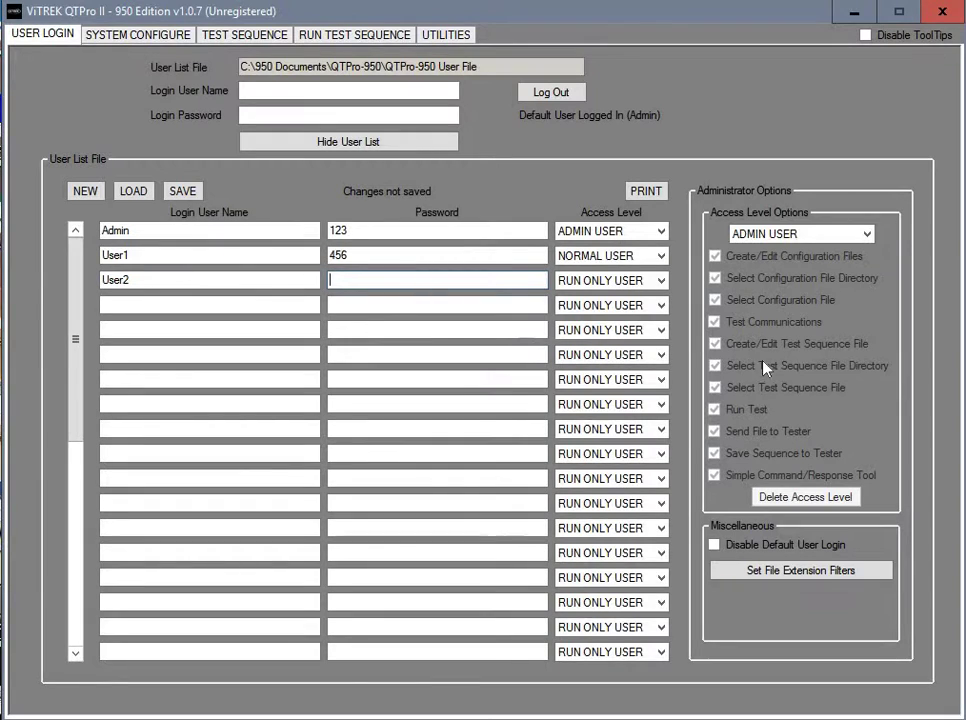
text(789)
Save the user list over the existing QTPro-950 User File
click(182, 191)
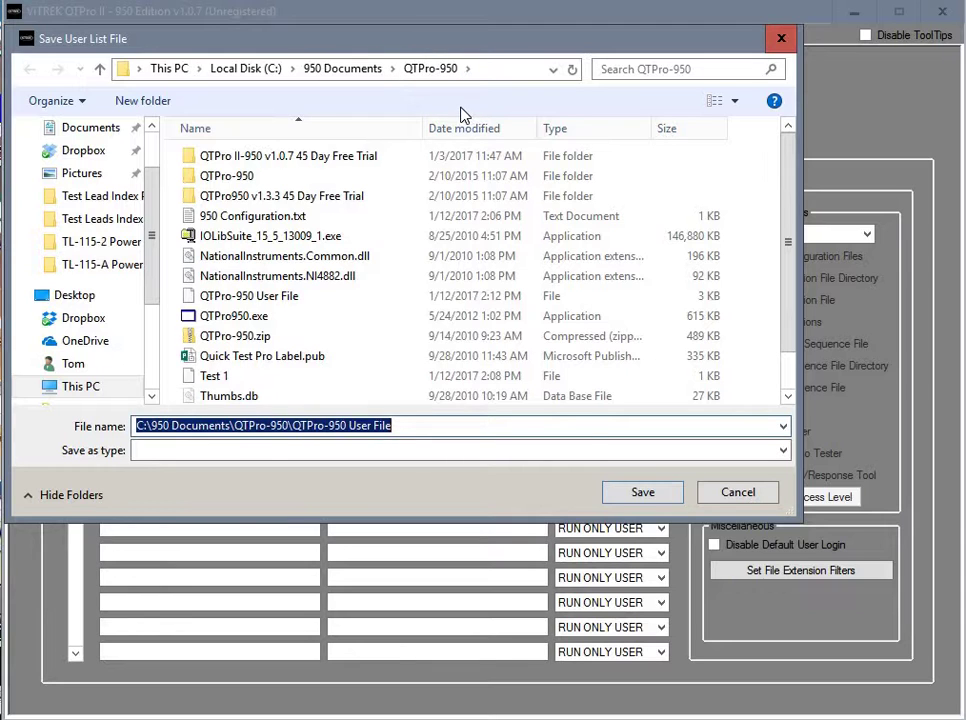
click(617, 494)
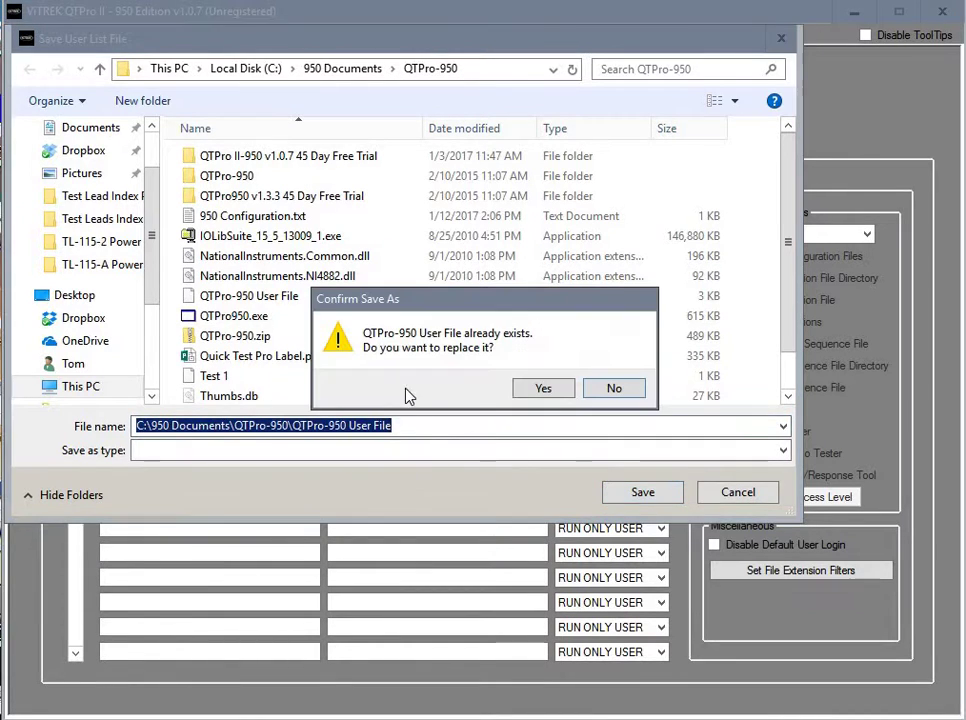
click(541, 395)
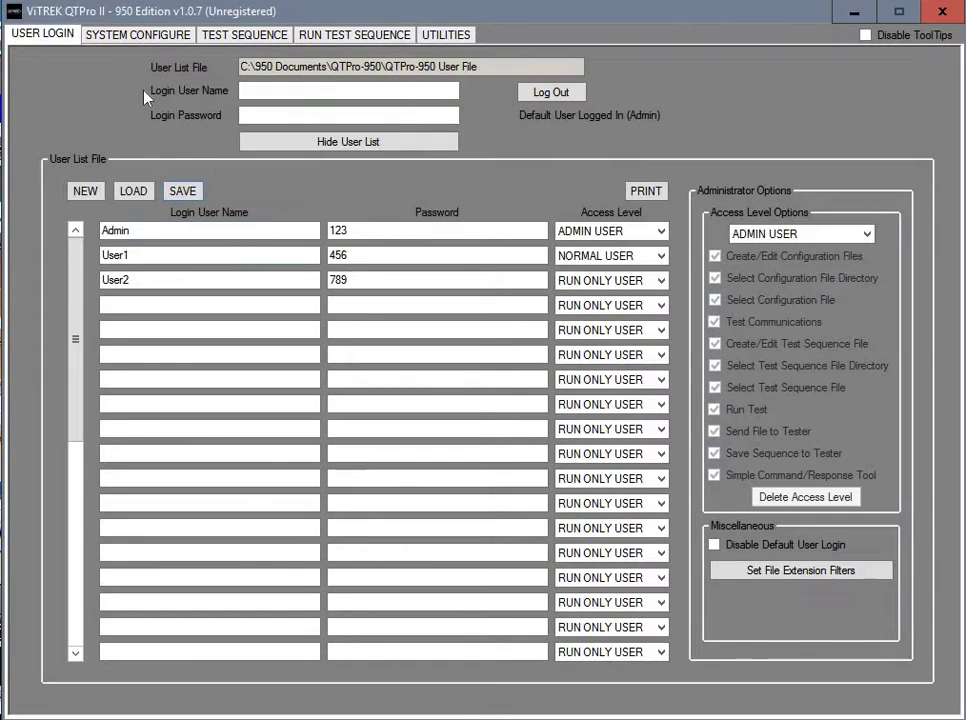
Keep the RS232 interface (COM1, 115200 baud), save the configuration, and open the sequence editor
click(128, 40)
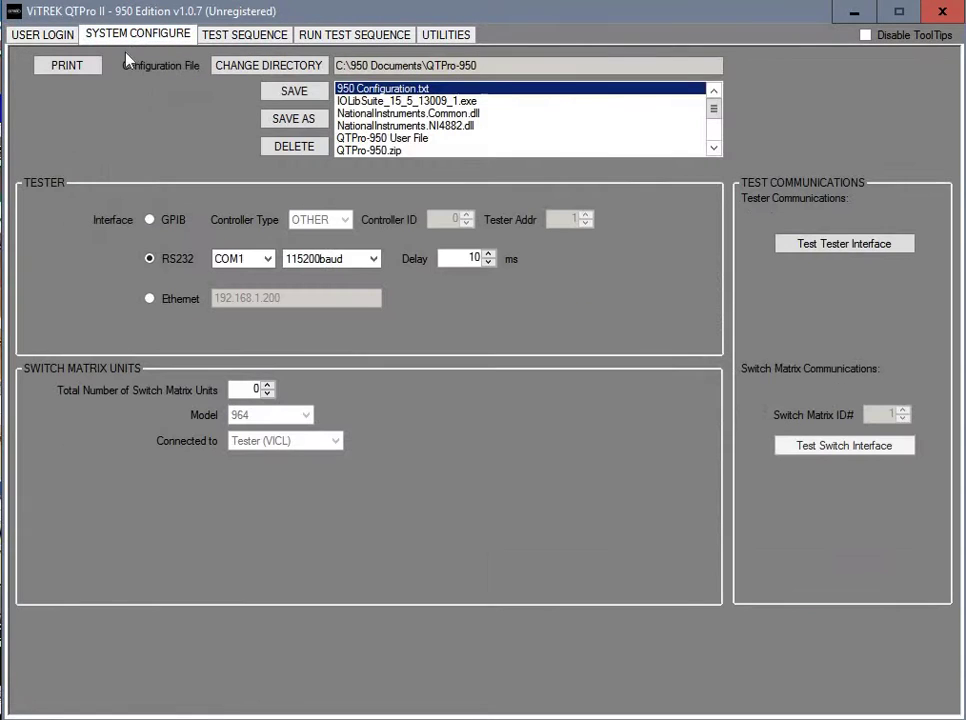
click(150, 220)
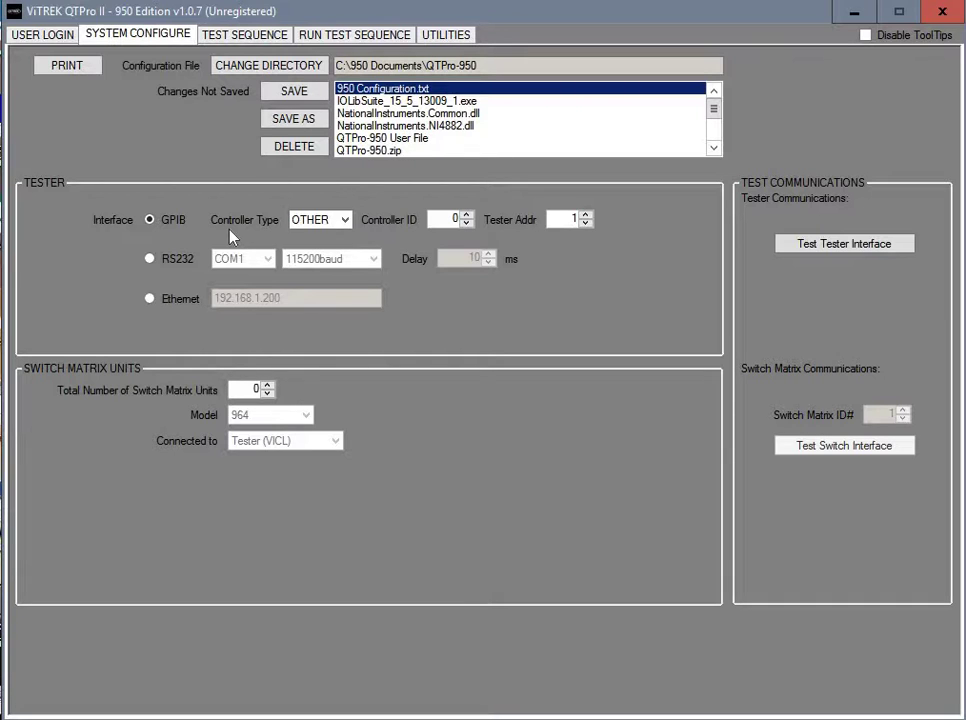
click(150, 259)
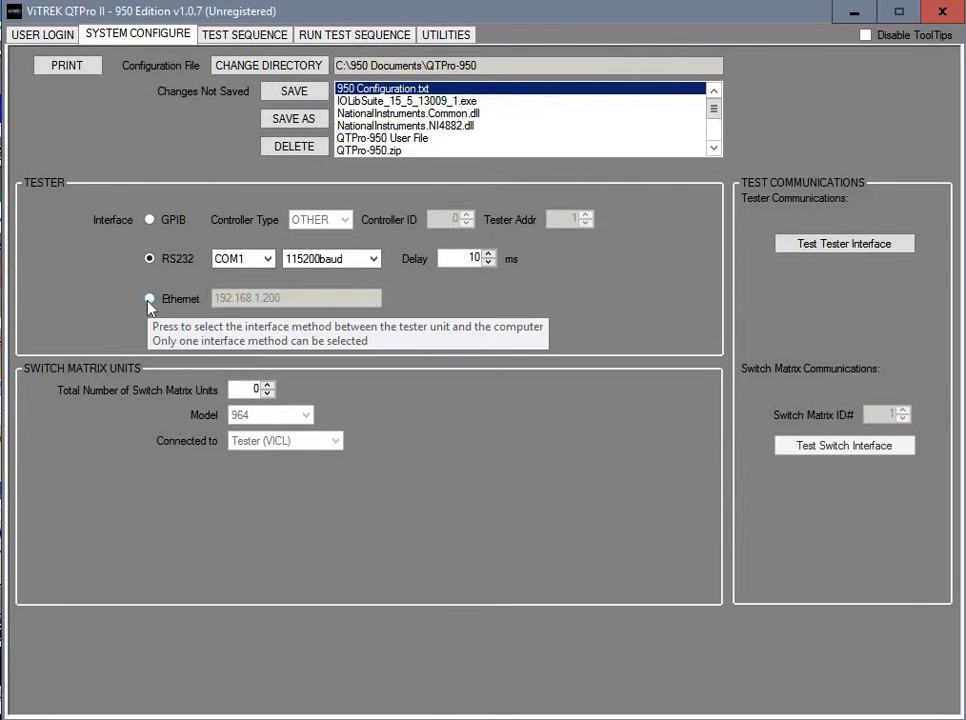
click(150, 300)
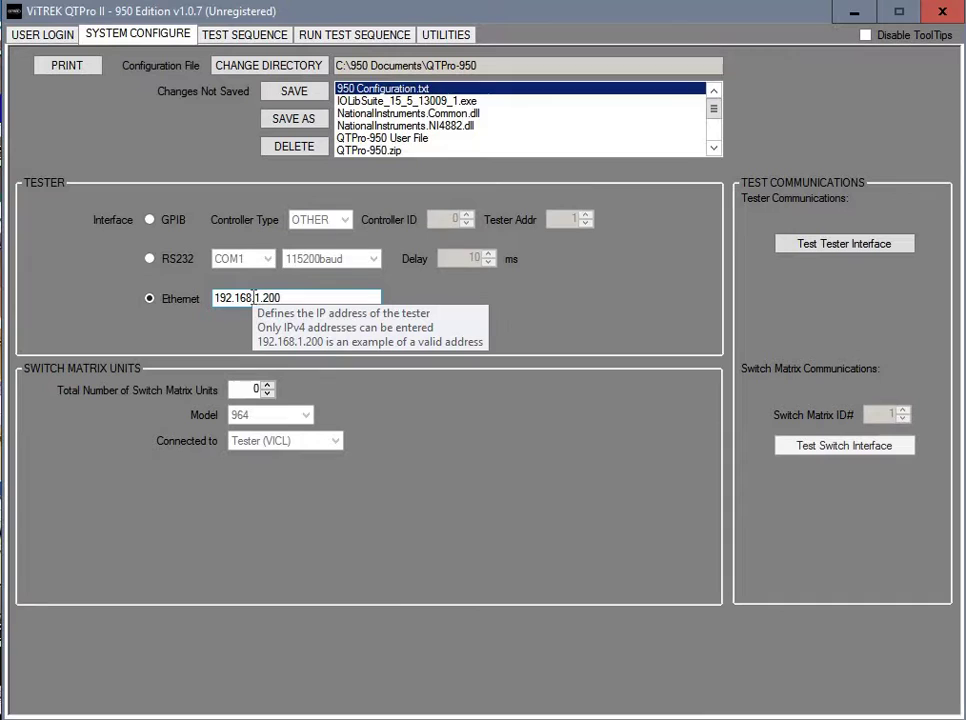
click(150, 260)
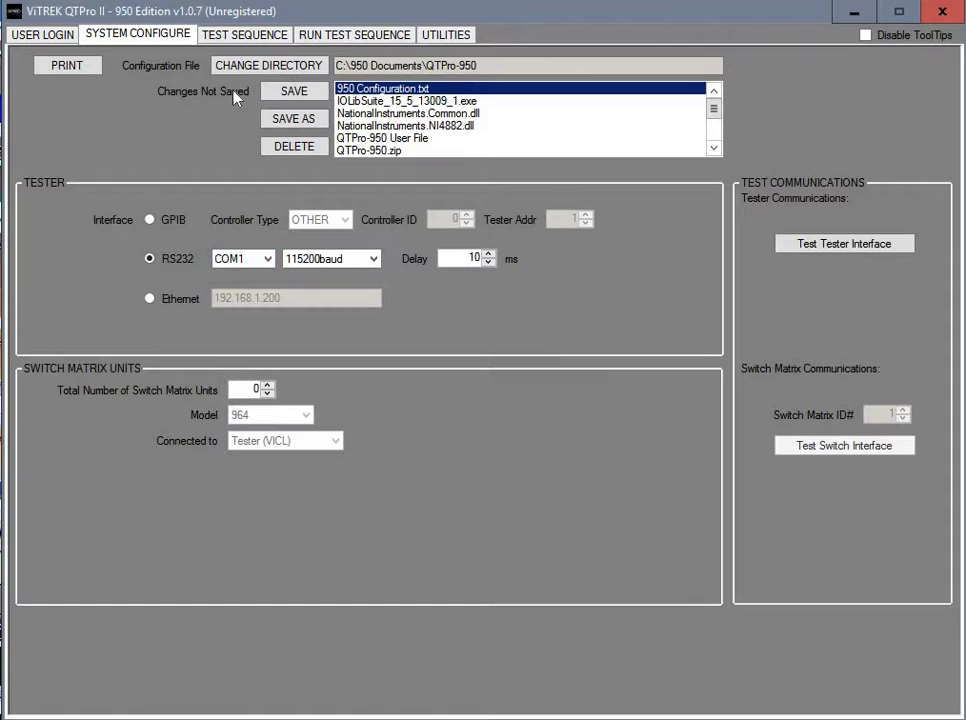
click(290, 93)
click(255, 36)
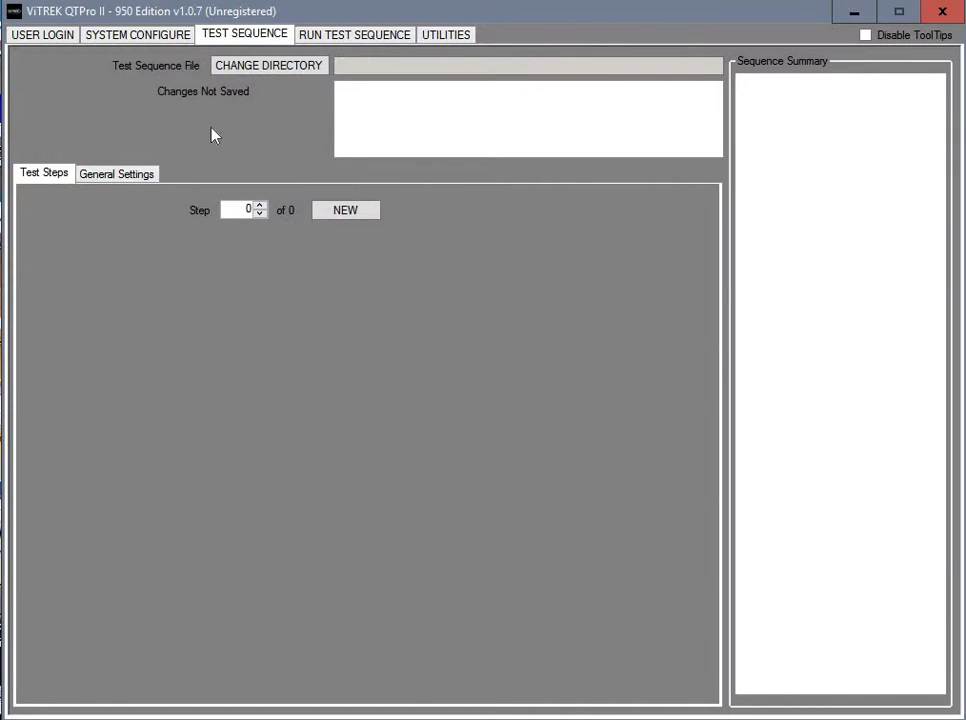
Create Step 1 as a DCW test at the default 1000.0 V
click(346, 211)
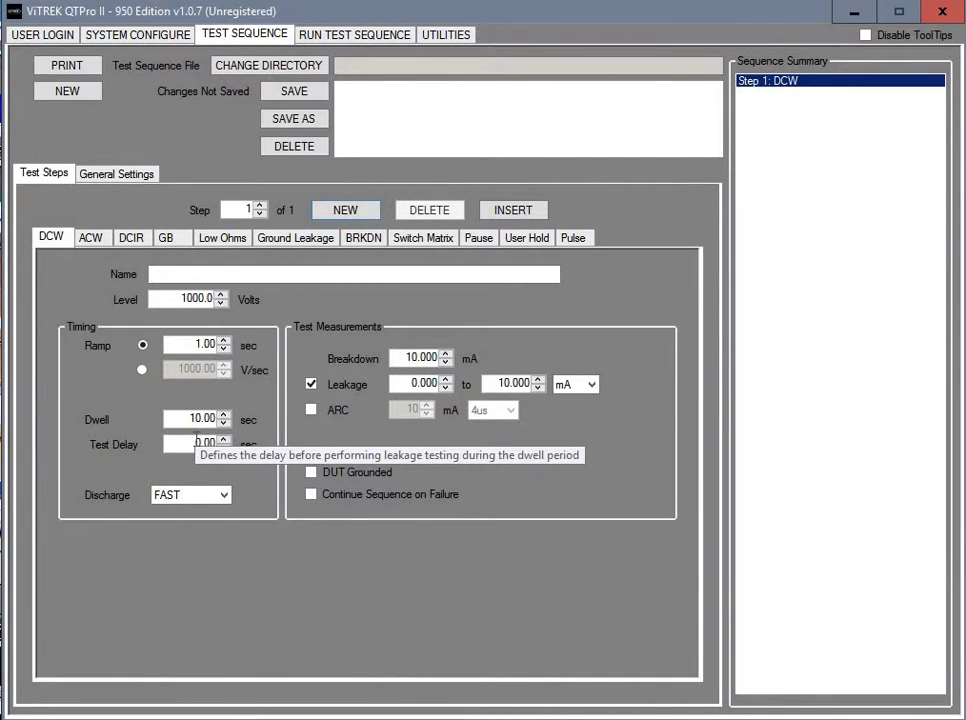
click(223, 498)
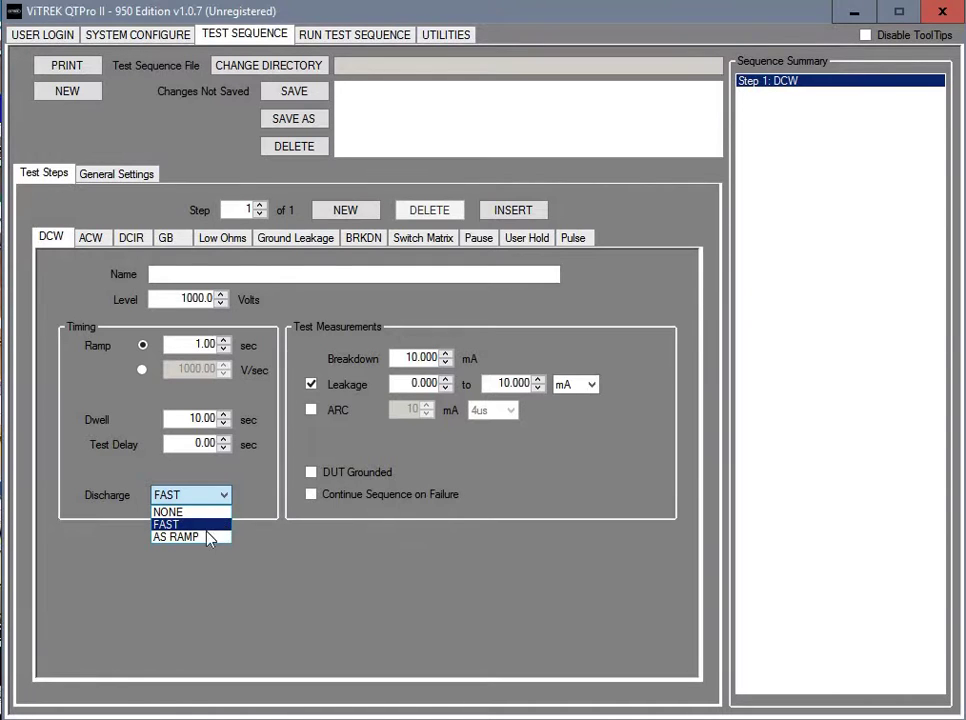
click(213, 494)
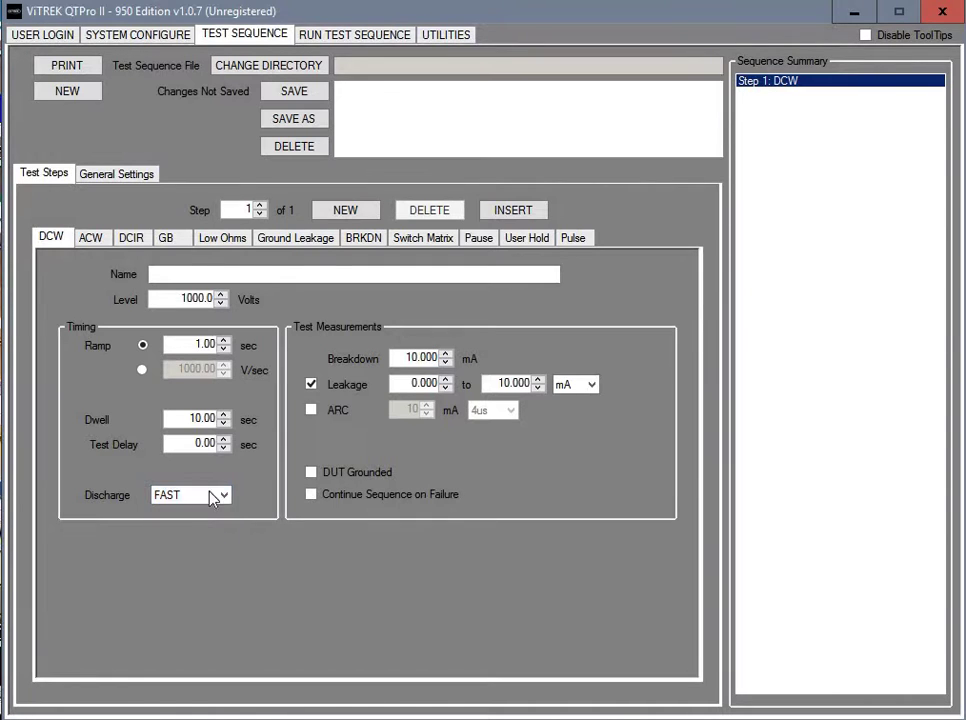
click(222, 494)
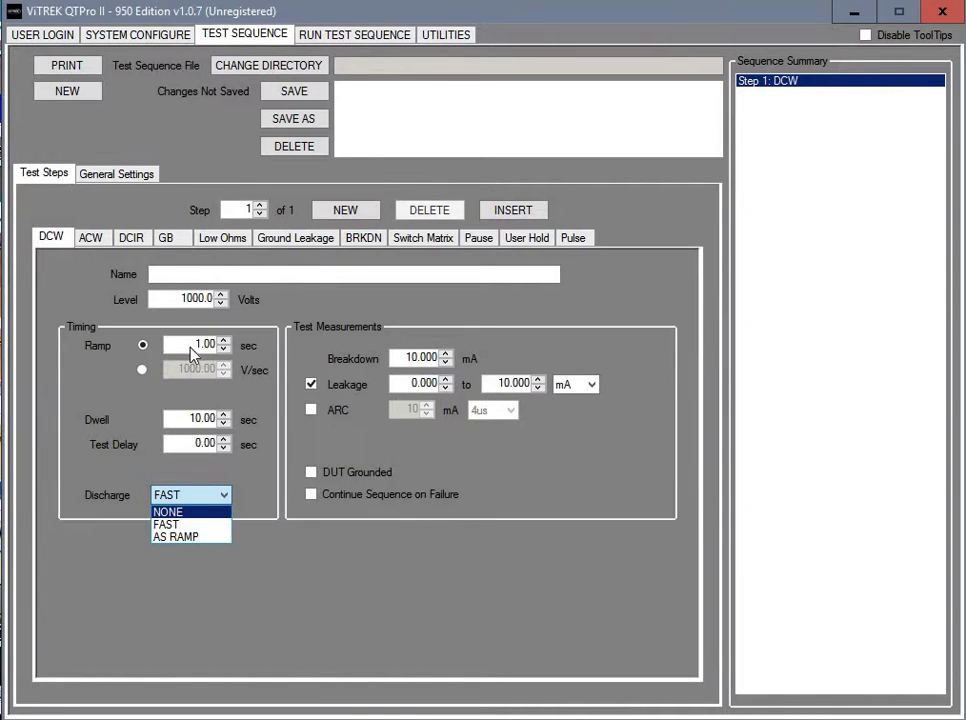
click(226, 495)
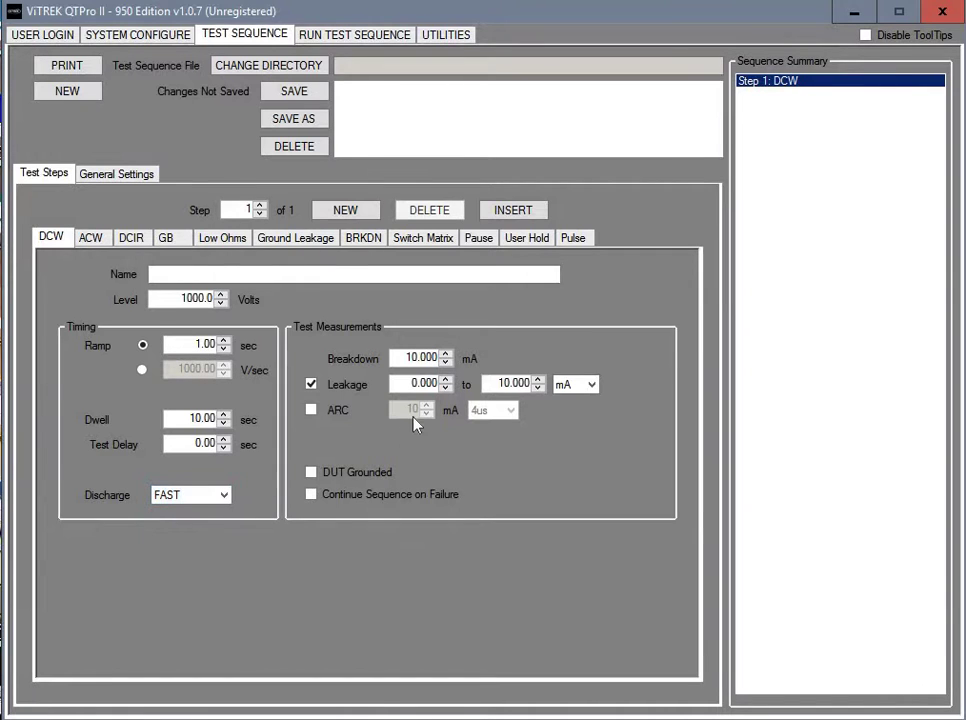
Add Step 2 as an ACW test at 1500.0 V, 3.00 s ramp, 5.00 s dwell
mouse_move(411, 362)
mouse_move(357, 393)
click(345, 211)
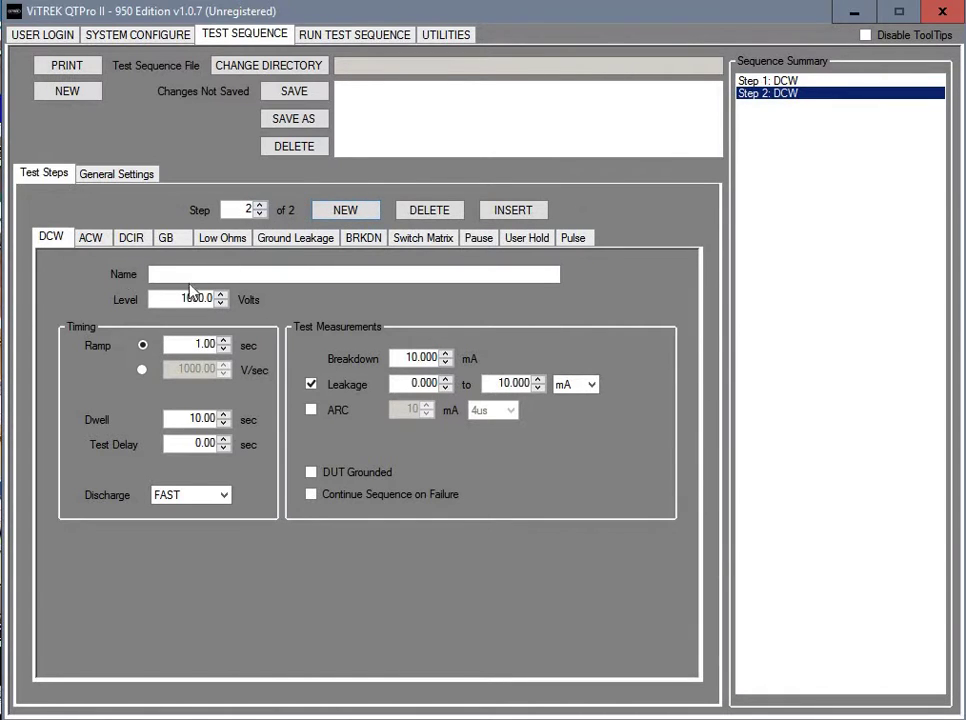
click(98, 245)
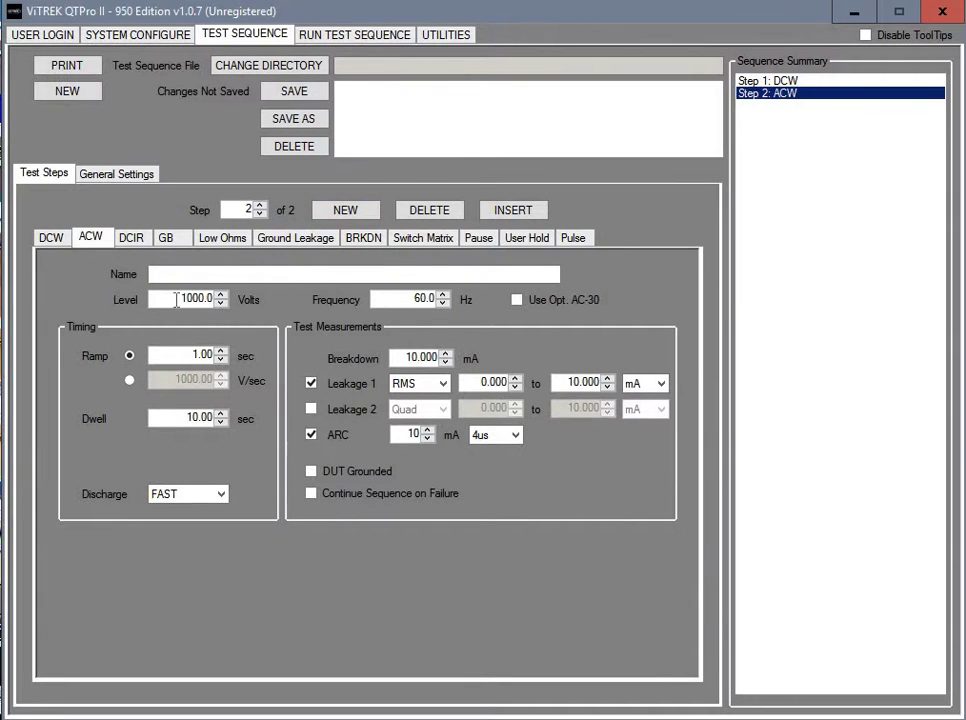
drag(183, 298, 198, 298)
text(150)
drag(181, 356, 199, 355)
text(3)
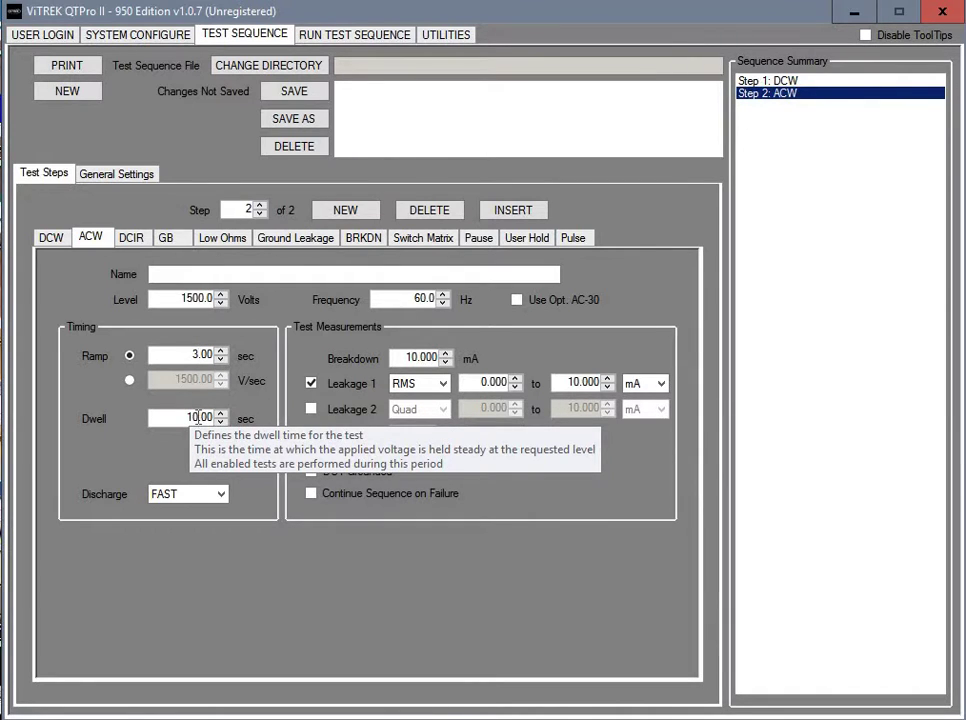
drag(199, 417, 127, 420)
text(5)
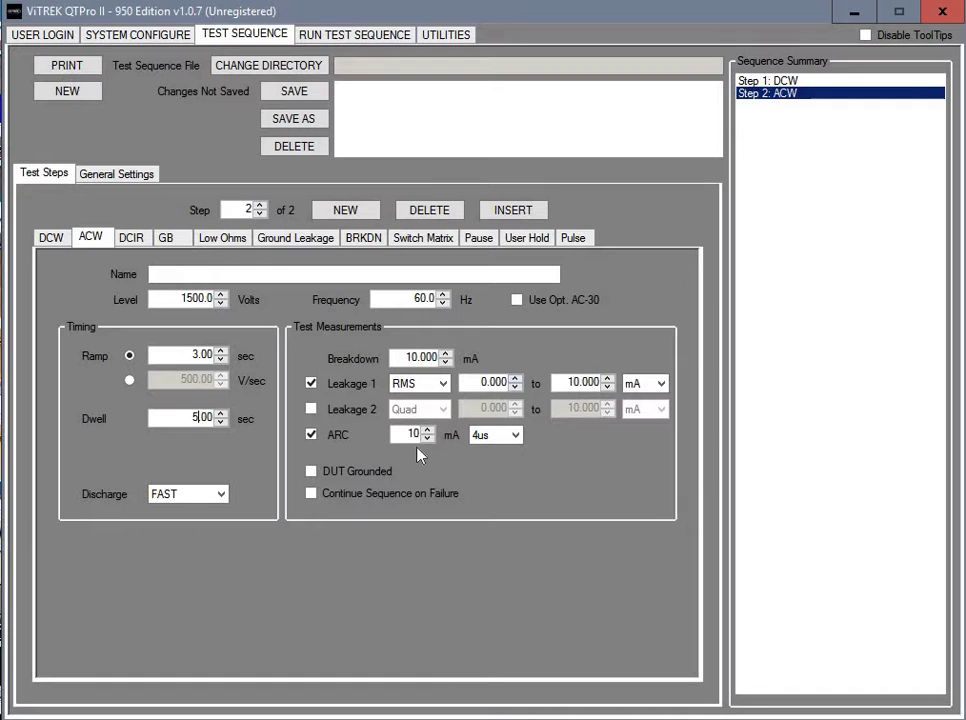
Save the test sequence as 'test1'
click(274, 93)
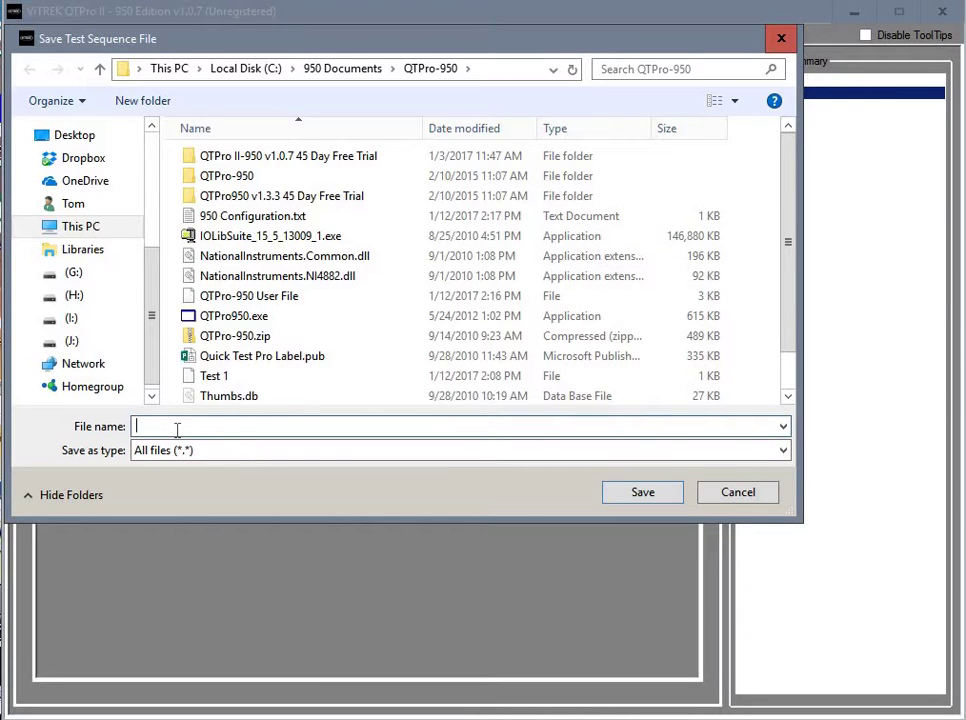
text(t)
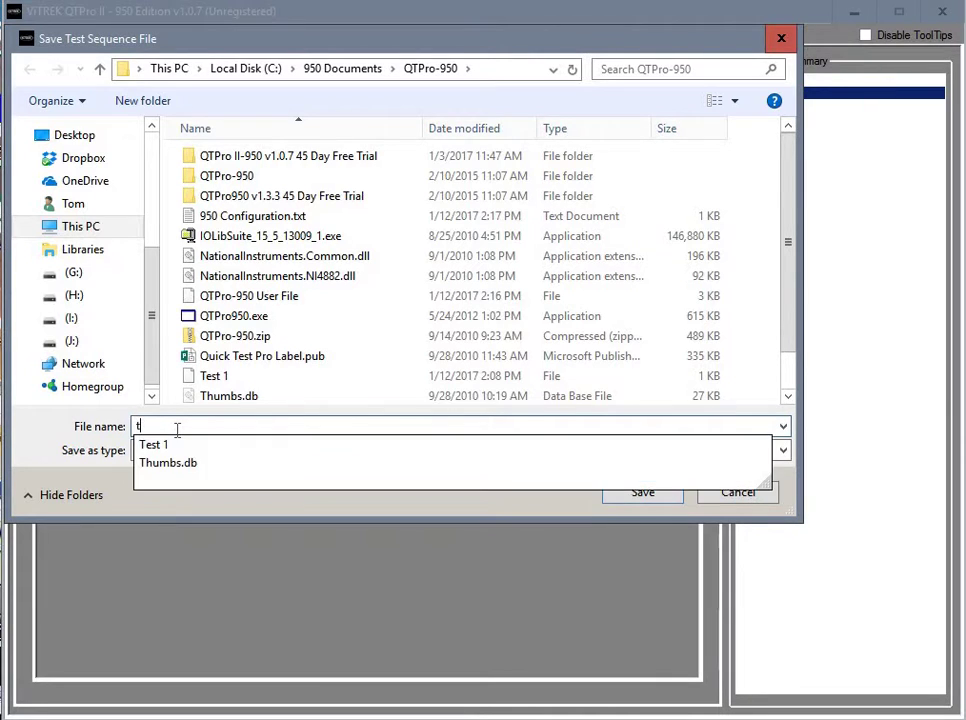
text(est1)
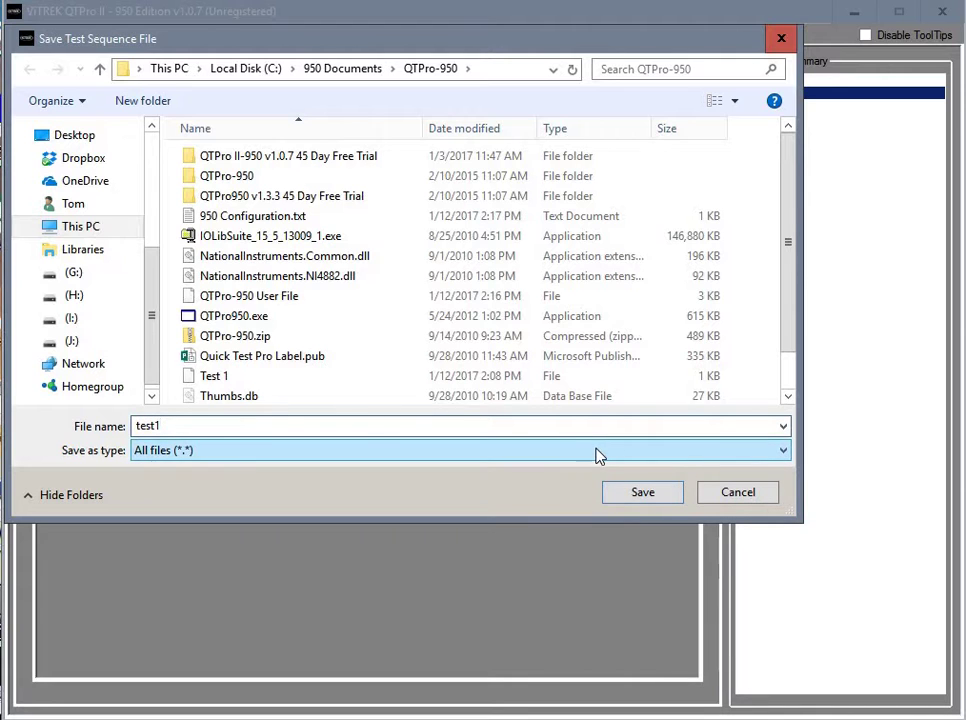
click(646, 500)
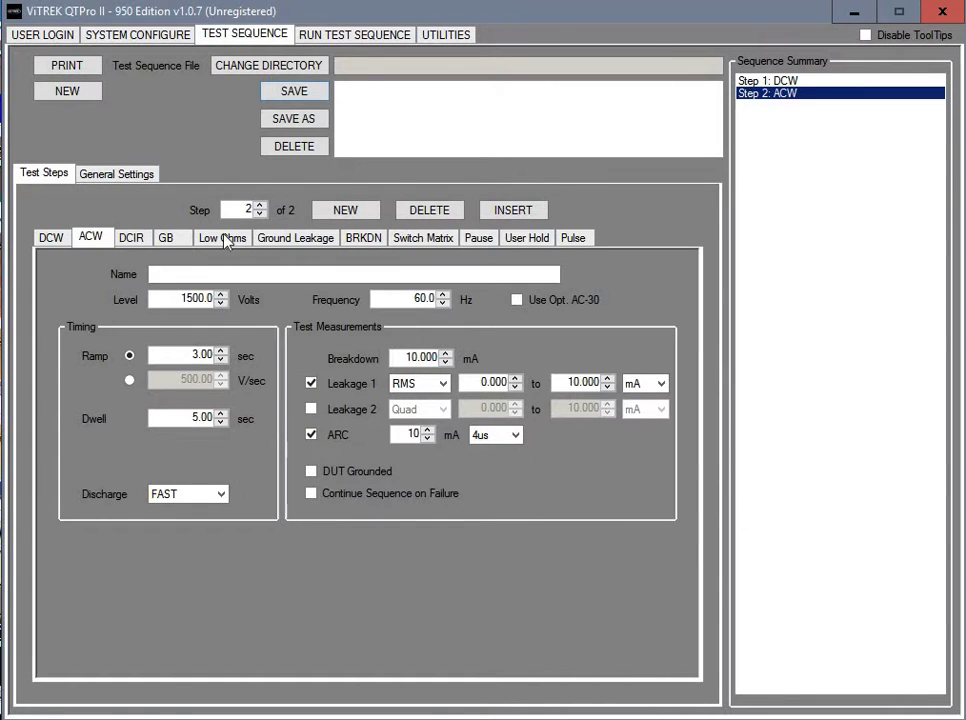
Run the two-step DCW/ACW sequence on the tester from the RUN TEST SEQUENCE page
click(309, 36)
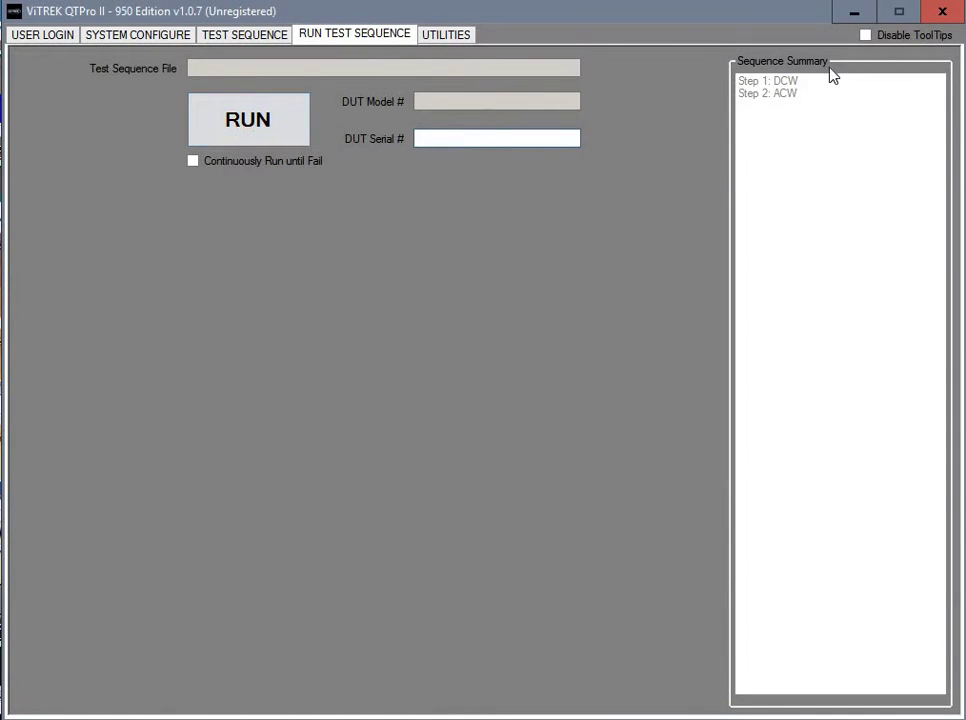
click(247, 118)
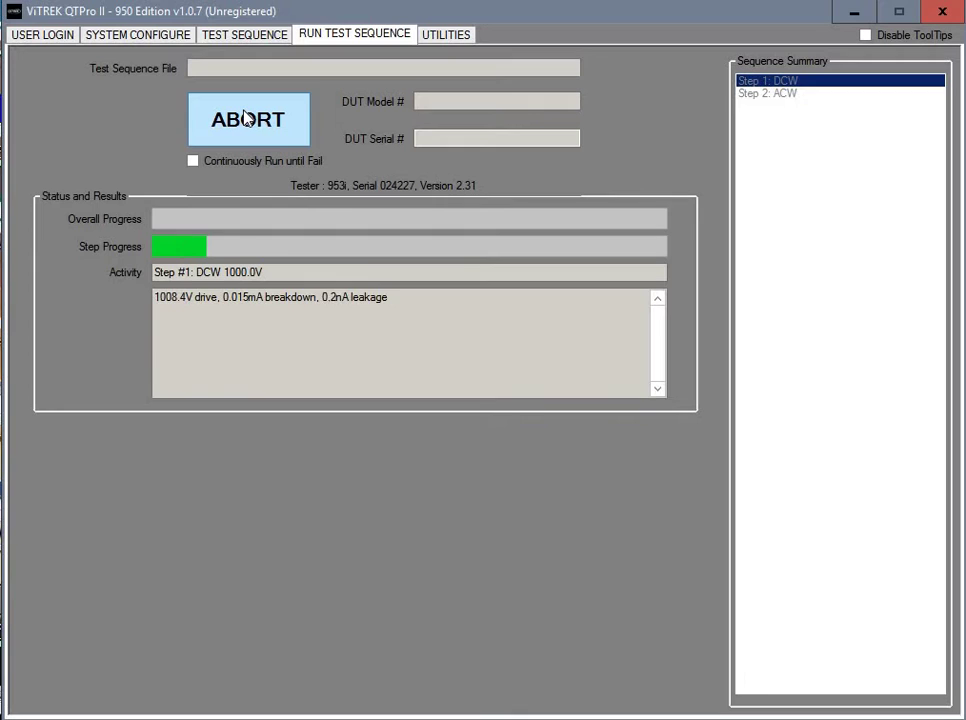